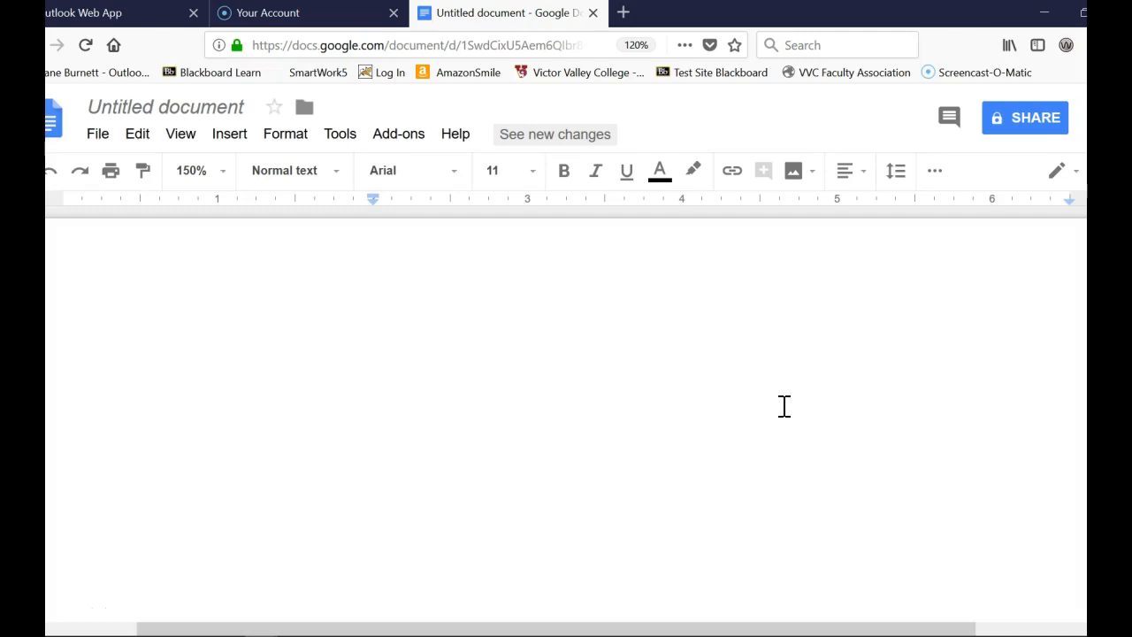
- Insert a new equation in the blank document and begin it with "sd ="
{"action": "left_click", "coordinate": [236, 144]}
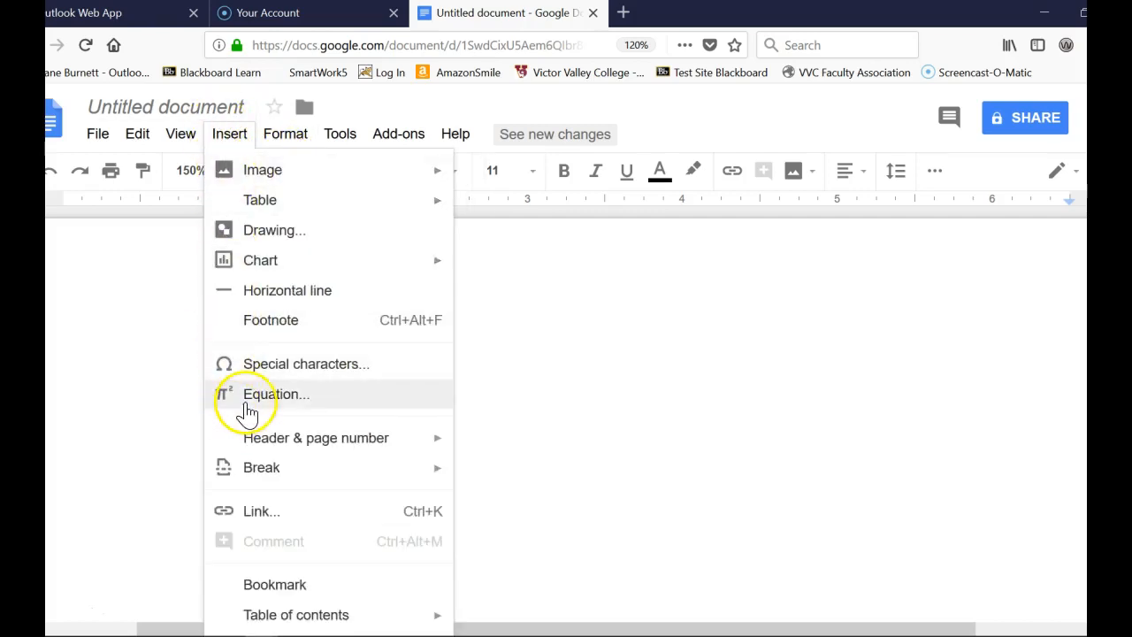
{"action": "left_click", "coordinate": [288, 400]}
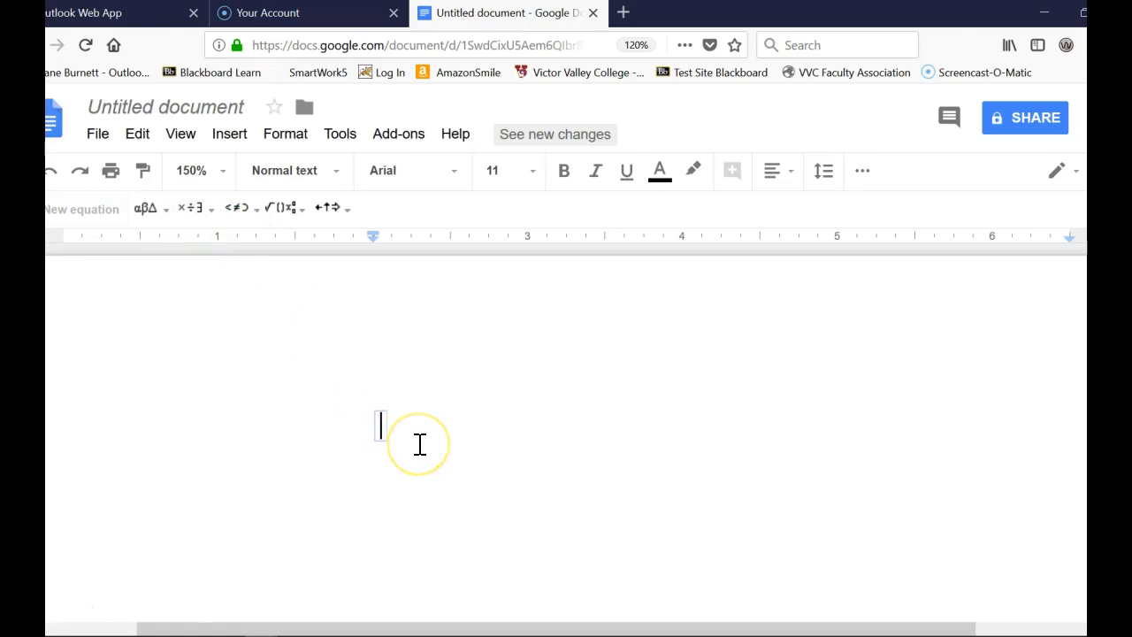
{"action": "type", "text": "sd "}
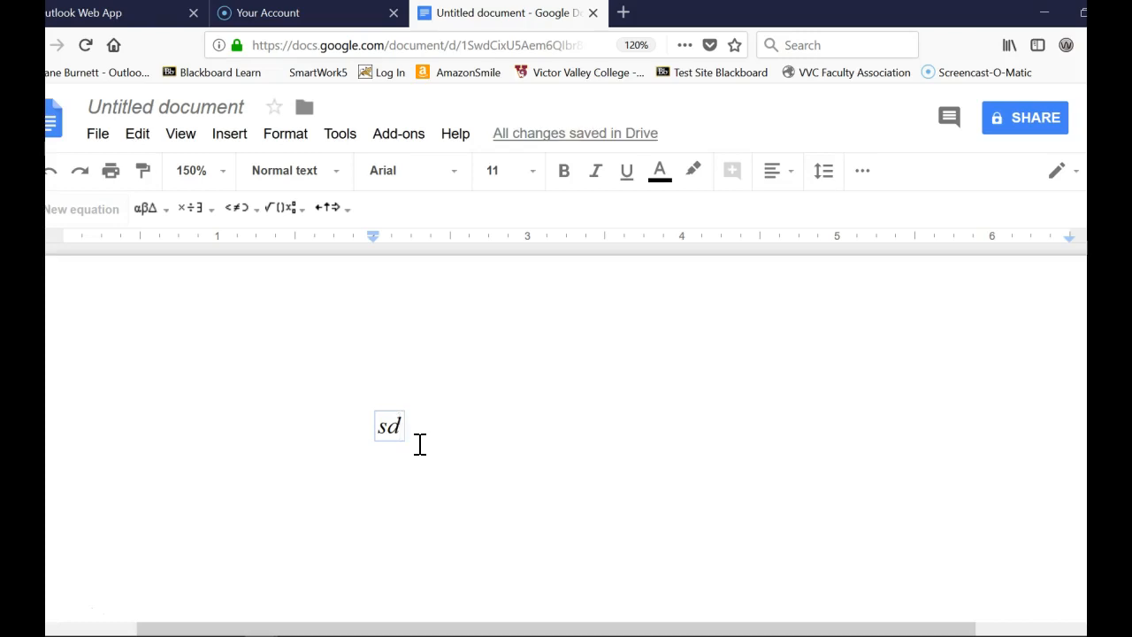
{"action": "type", "text": "="}
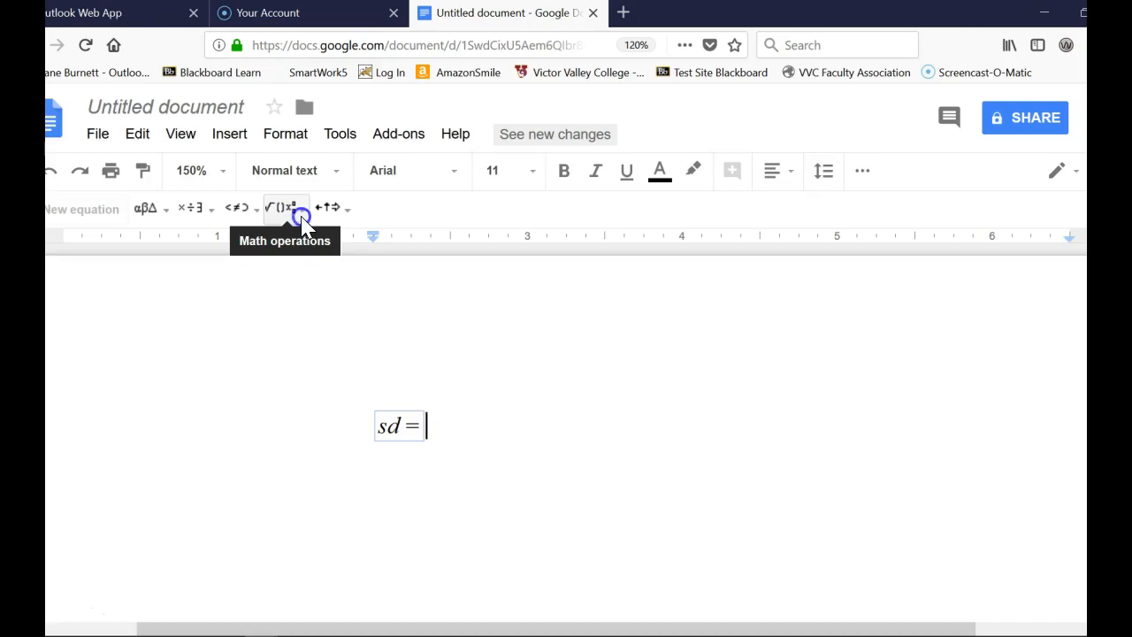
- Add an empty fraction after the equals sign and place the cursor in its numerator
{"action": "left_click", "coordinate": [299, 217]}
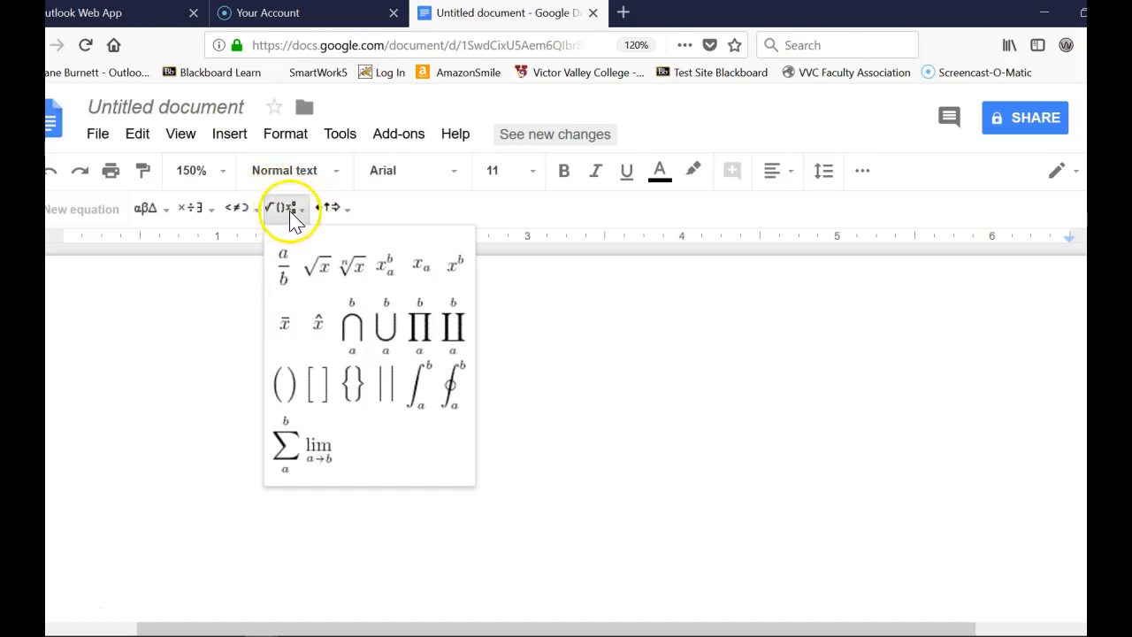
{"action": "mouse_move", "coordinate": [288, 209]}
{"action": "left_click", "coordinate": [284, 274]}
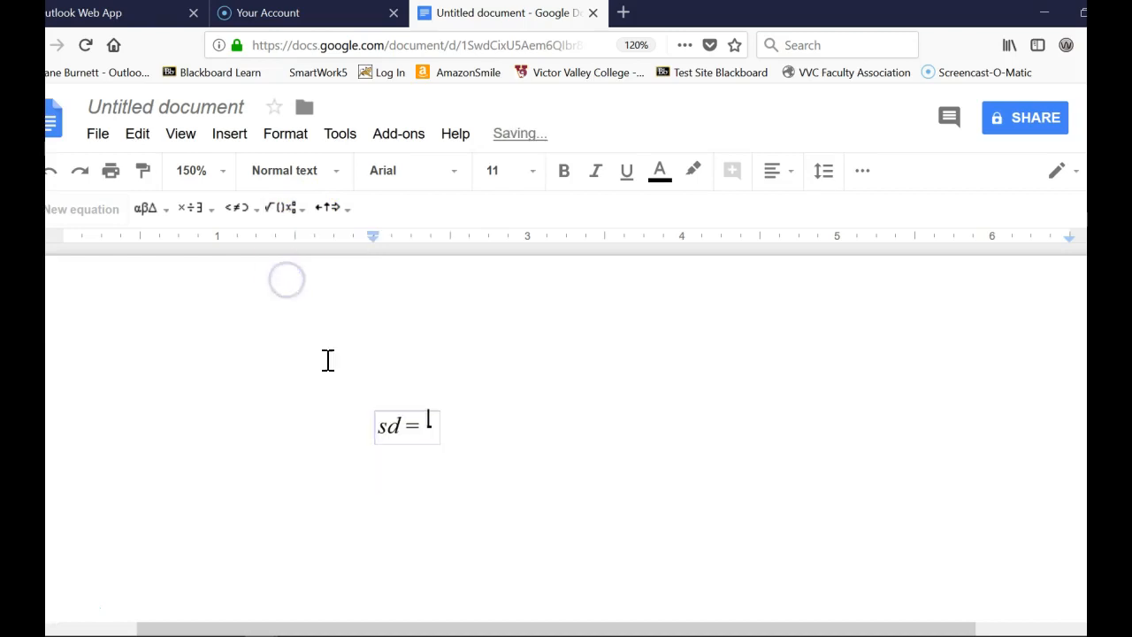
{"action": "left_click", "coordinate": [429, 427]}
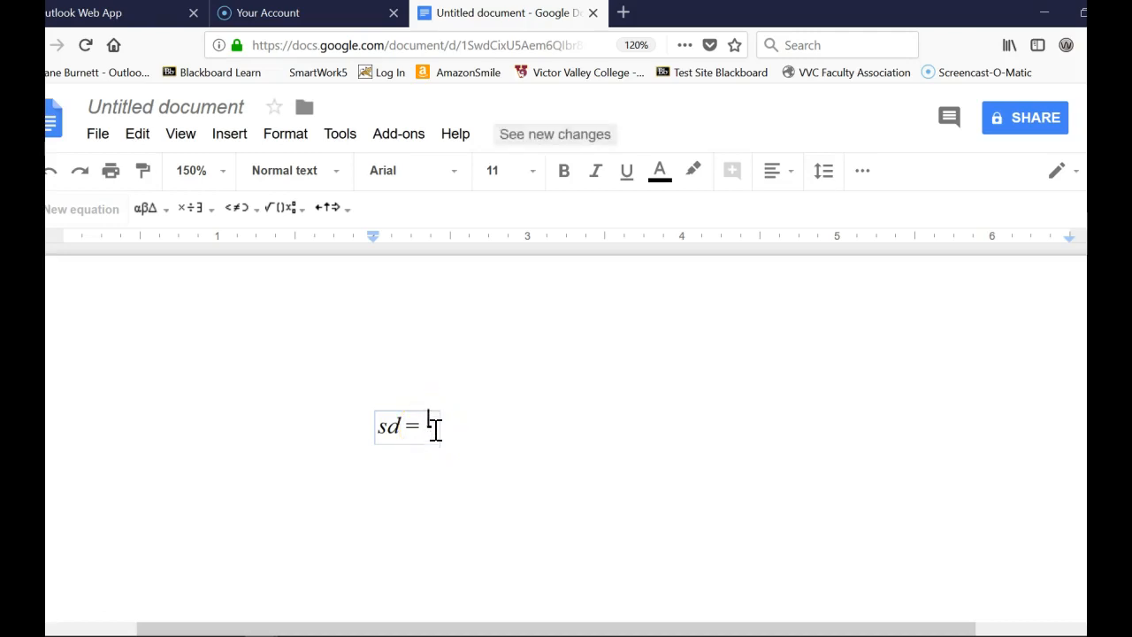
{"action": "left_click", "coordinate": [430, 426]}
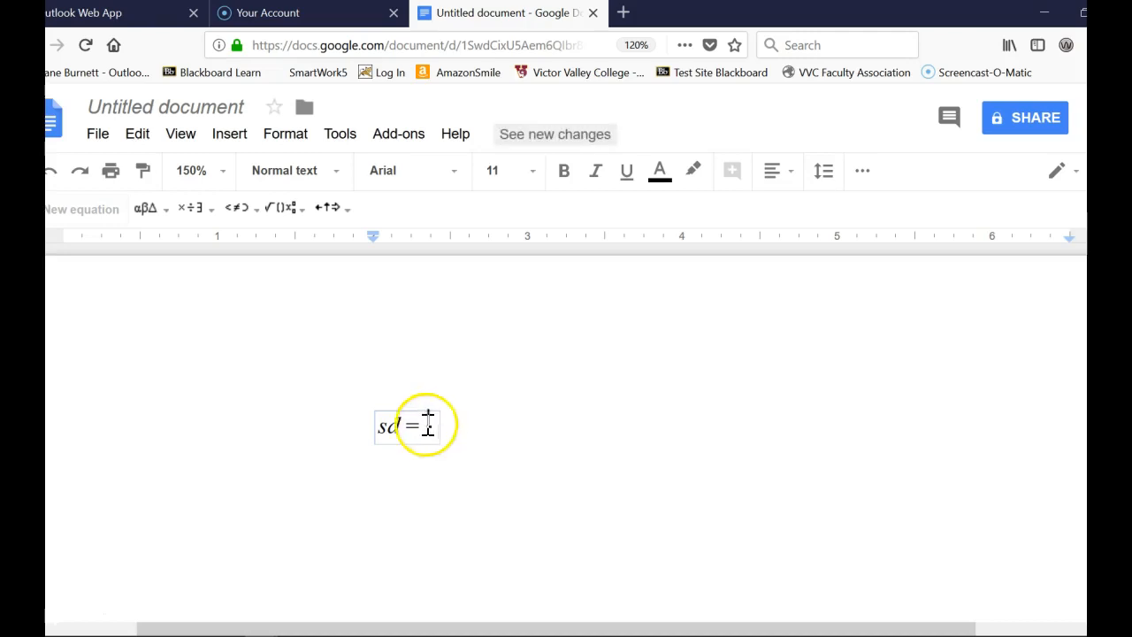
- Insert a summation in the fraction's numerator with lower limit i=0 and upper limit n
{"action": "left_click", "coordinate": [302, 217]}
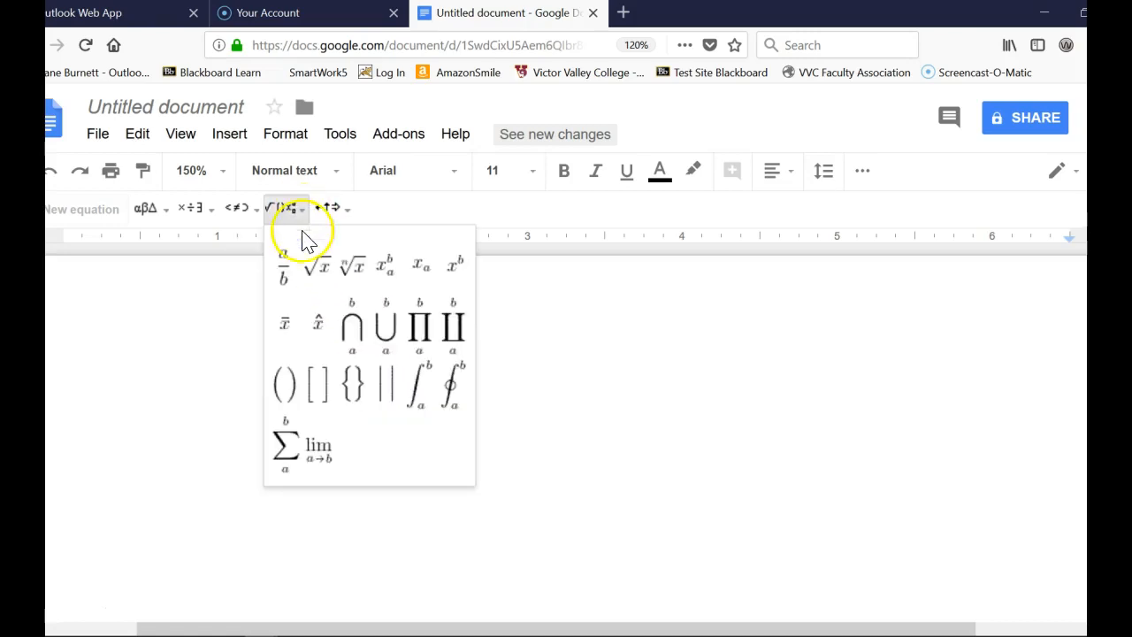
{"action": "left_click", "coordinate": [285, 453]}
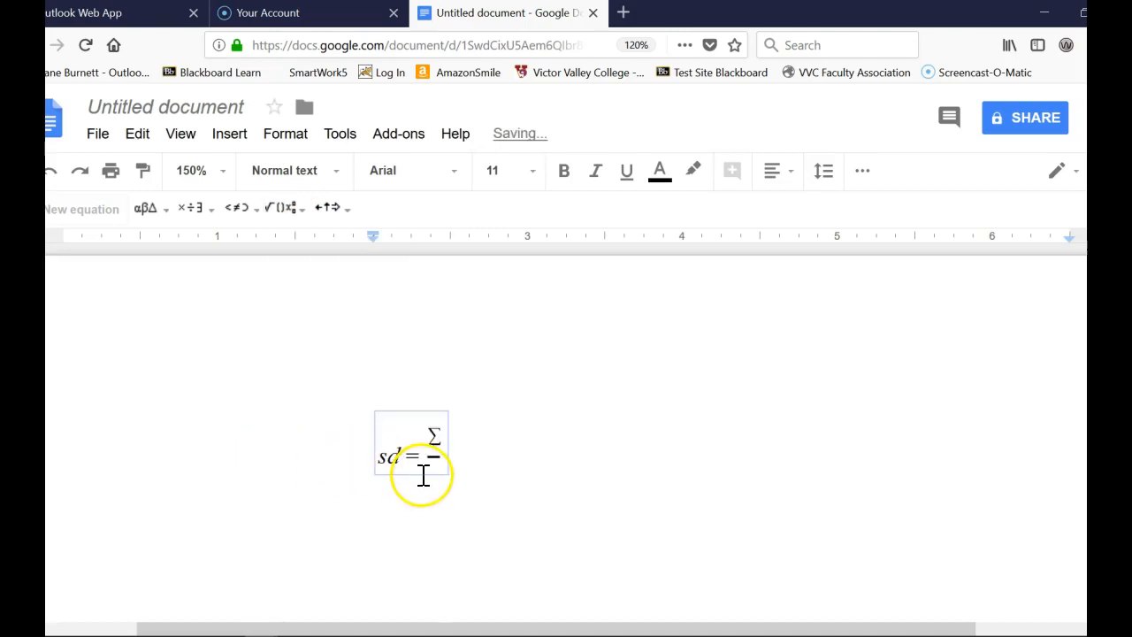
{"action": "left_click", "coordinate": [424, 476]}
{"action": "type", "text": "i=0"}
{"action": "left_click", "coordinate": [435, 426]}
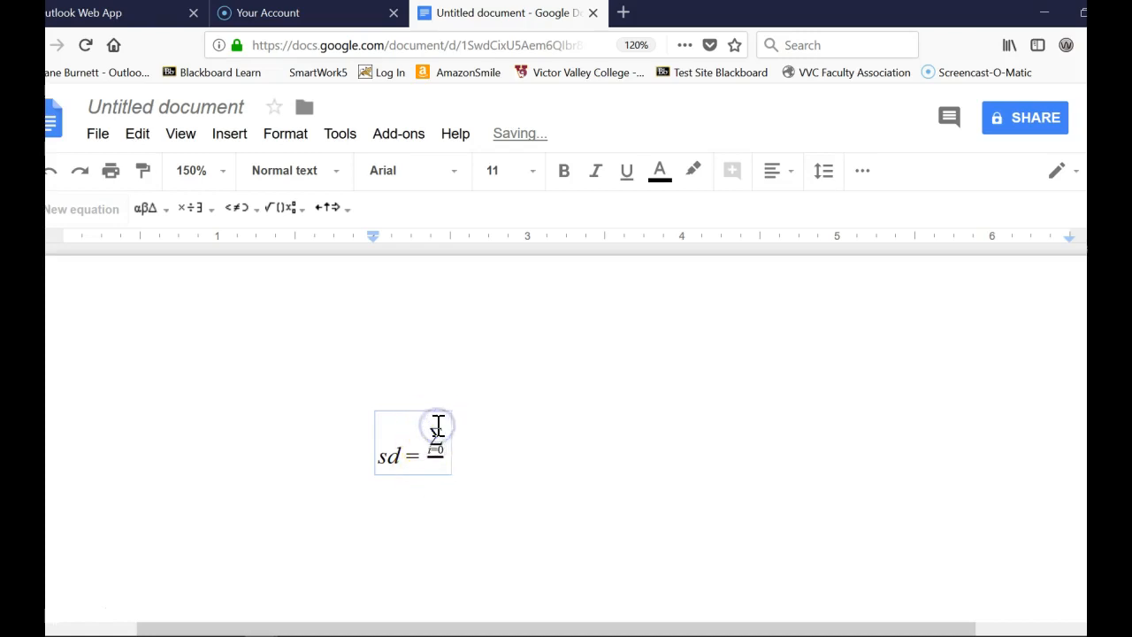
{"action": "left_click", "coordinate": [437, 426]}
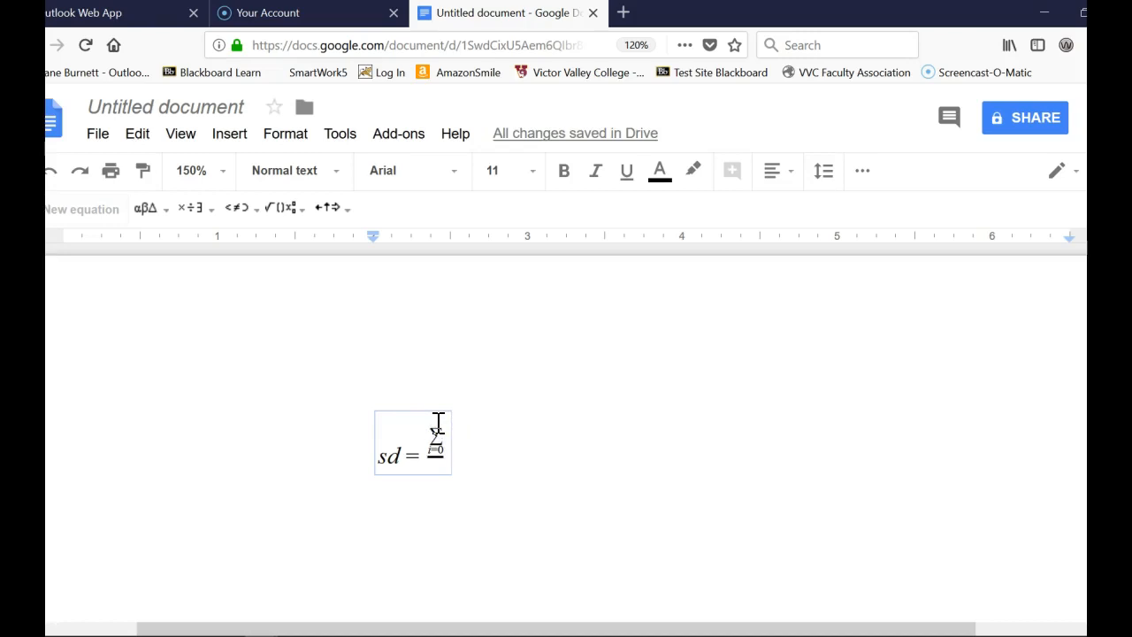
{"action": "left_click", "coordinate": [438, 424]}
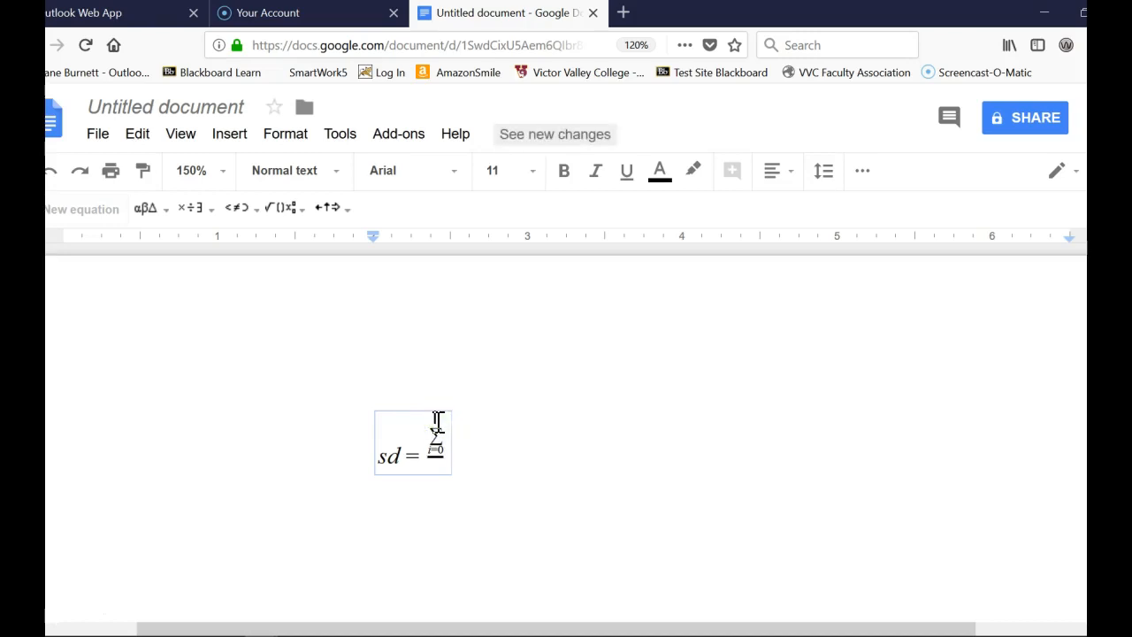
{"action": "type", "text": "n"}
{"action": "key", "text": "Right"}
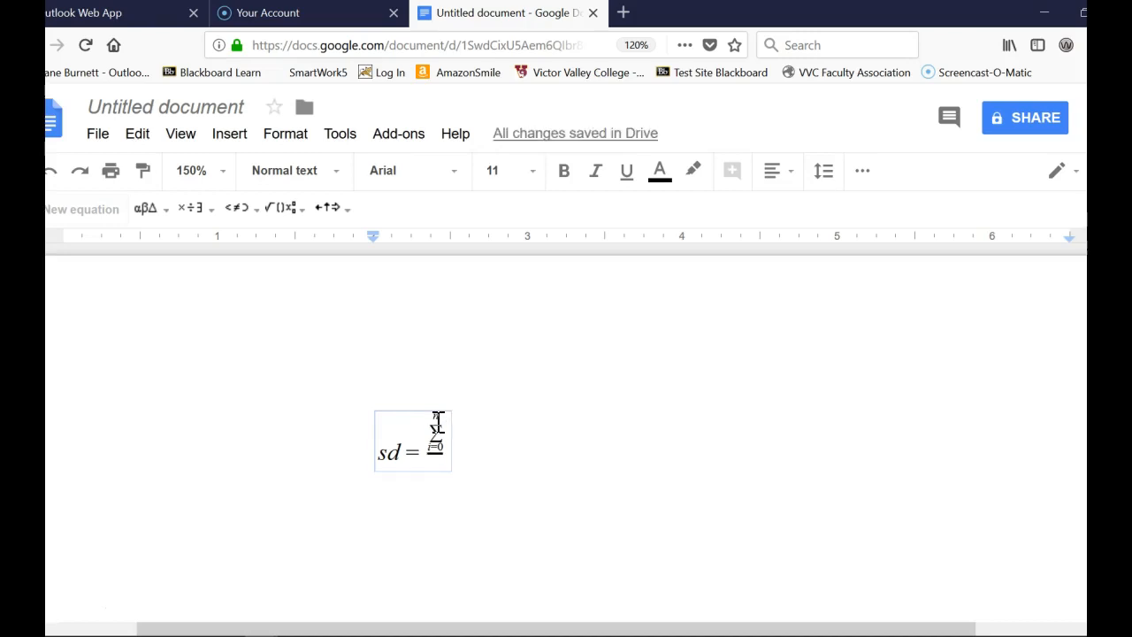
- Add an opening parenthesis after the summation, followed by an x with a bar over it
{"action": "left_click", "coordinate": [291, 217]}
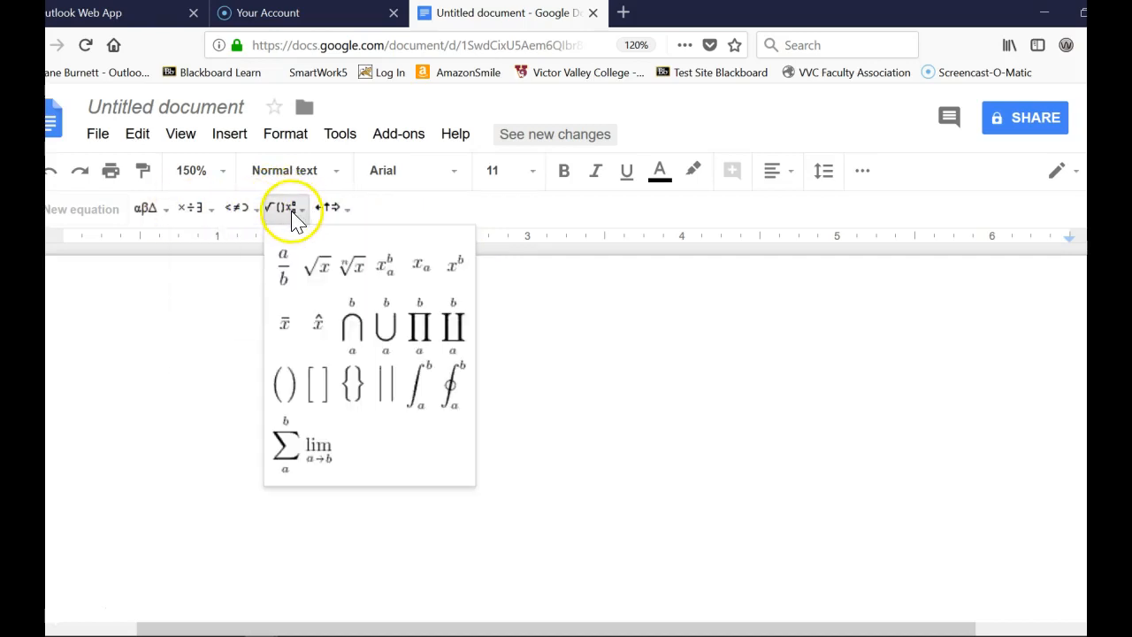
{"action": "left_click", "coordinate": [456, 270]}
{"action": "type", "text": "("}
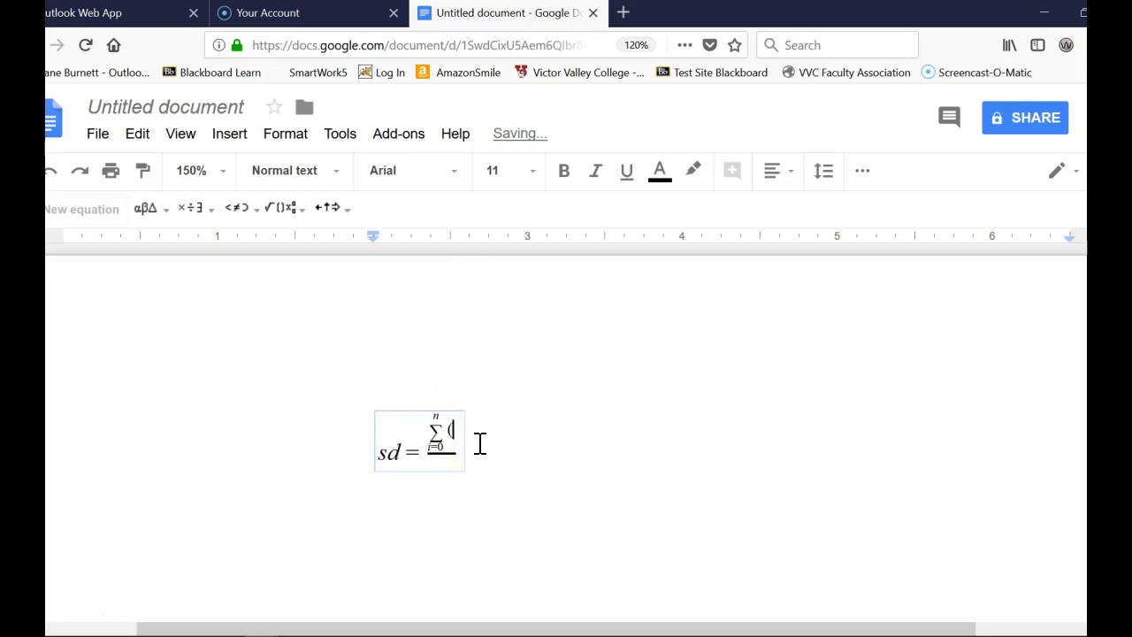
{"action": "left_click", "coordinate": [461, 435]}
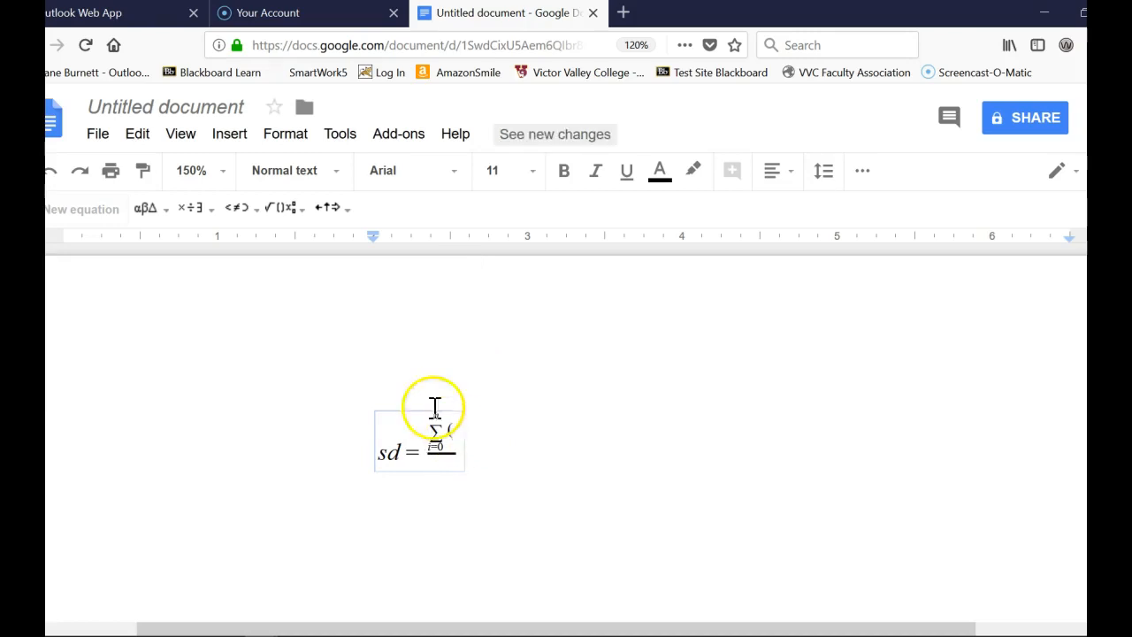
{"action": "left_click", "coordinate": [299, 217]}
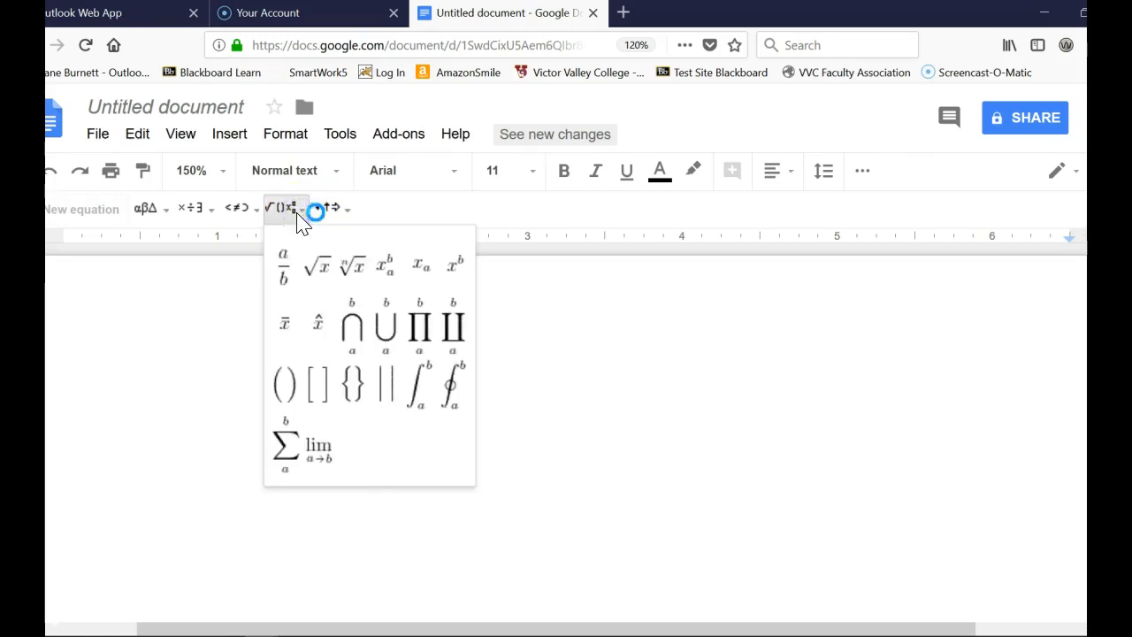
{"action": "left_click", "coordinate": [287, 330]}
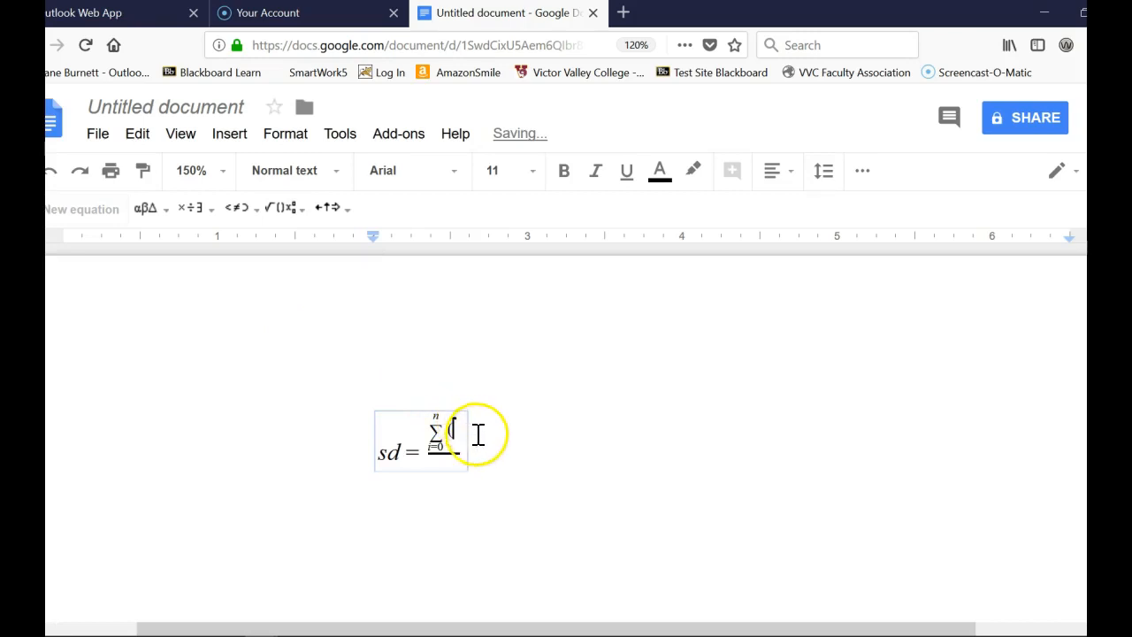
{"action": "type", "text": "x"}
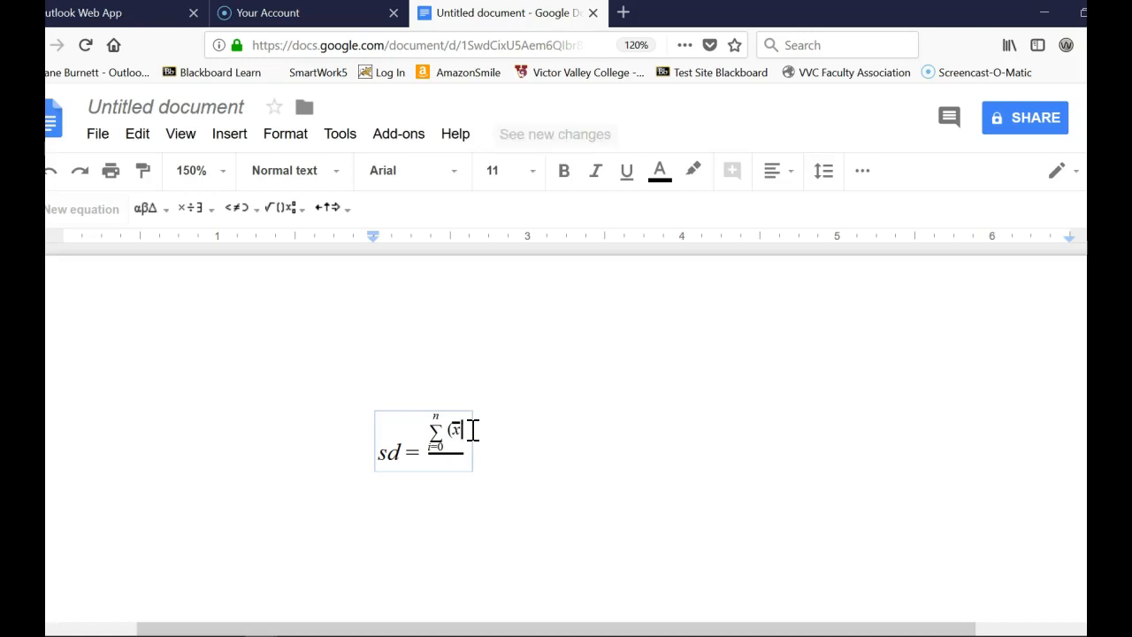
- Continue the numerator with a minus sign and x with subscript i
{"action": "type", "text": "-"}
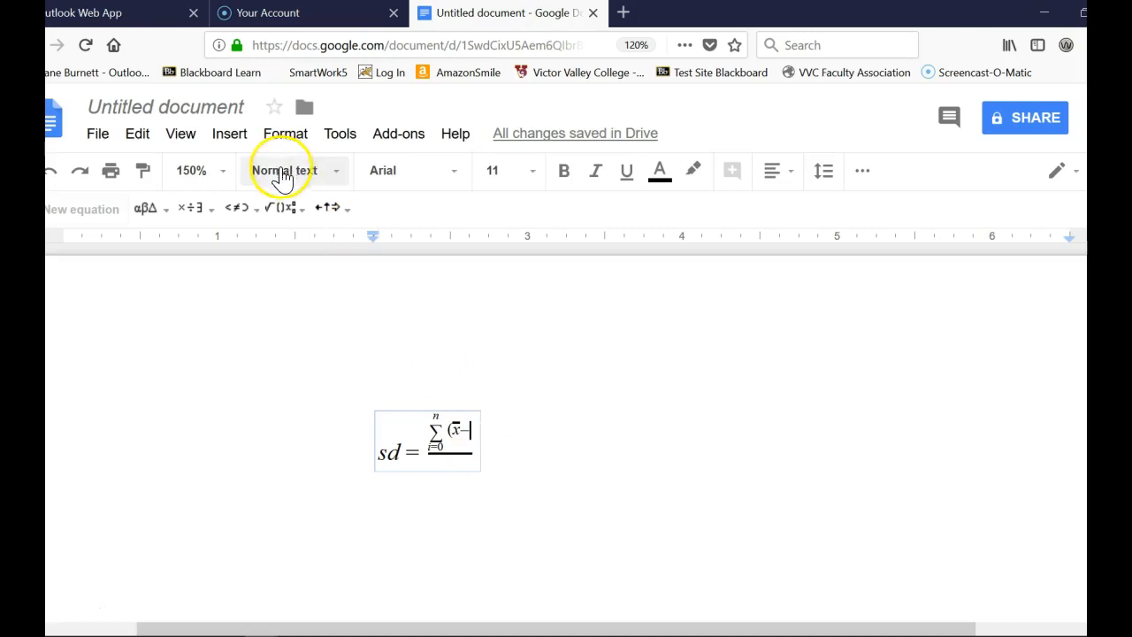
{"action": "left_click", "coordinate": [286, 216]}
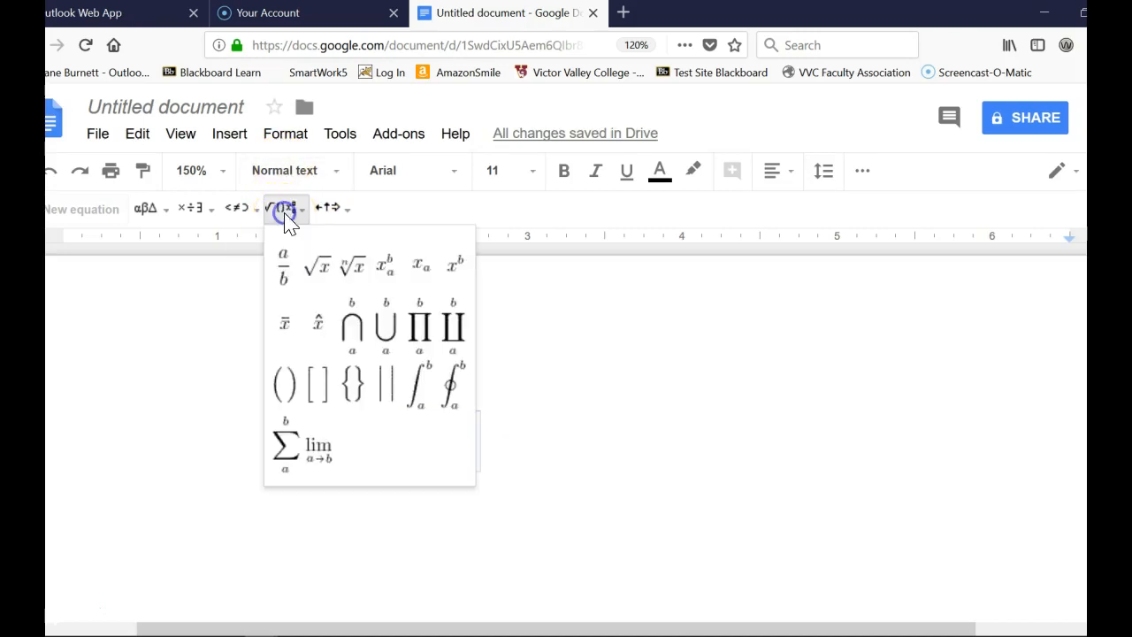
{"action": "left_click", "coordinate": [428, 271]}
{"action": "type", "text": "x"}
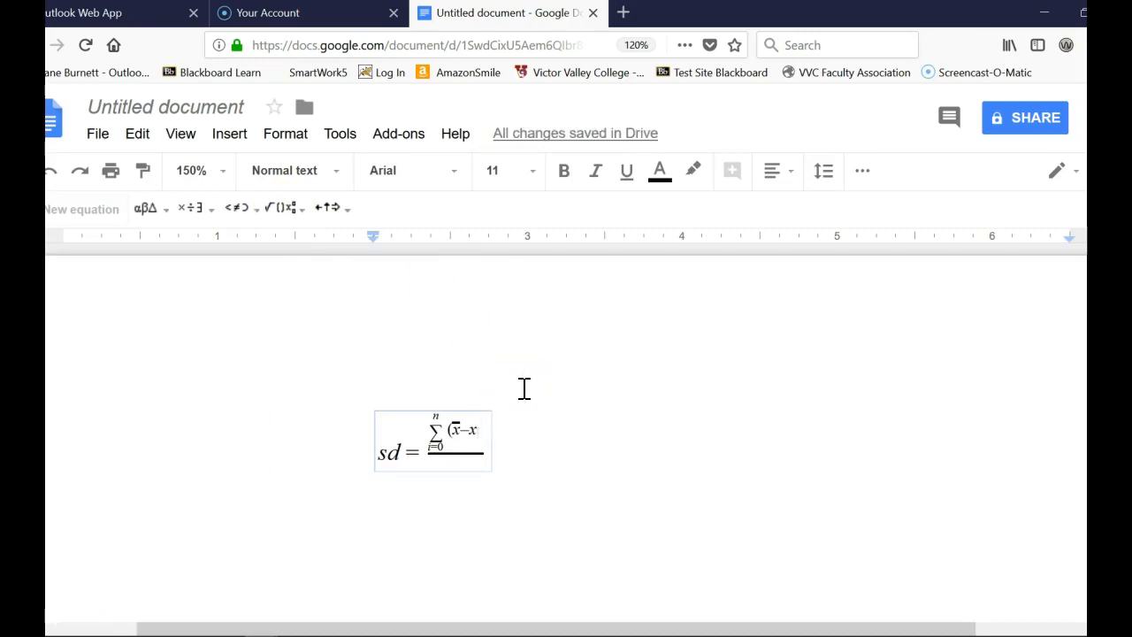
{"action": "type", "text": "_i"}
{"action": "key", "text": "Right"}
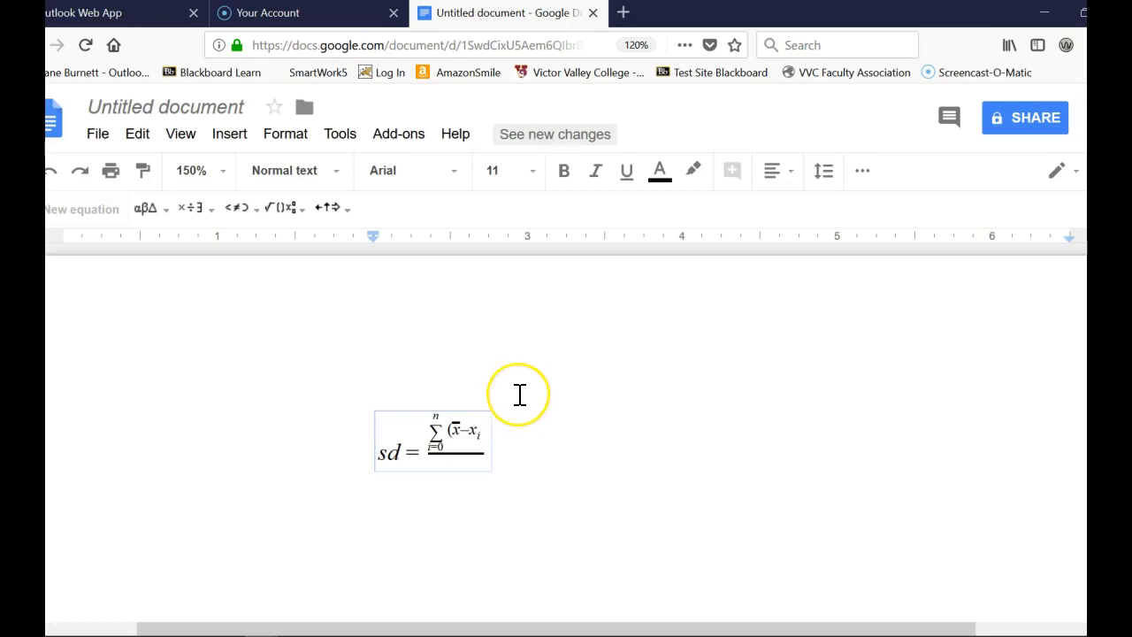
- Close the parenthesis in the numerator and raise it to the power of 2
{"action": "type", "text": ")^"}
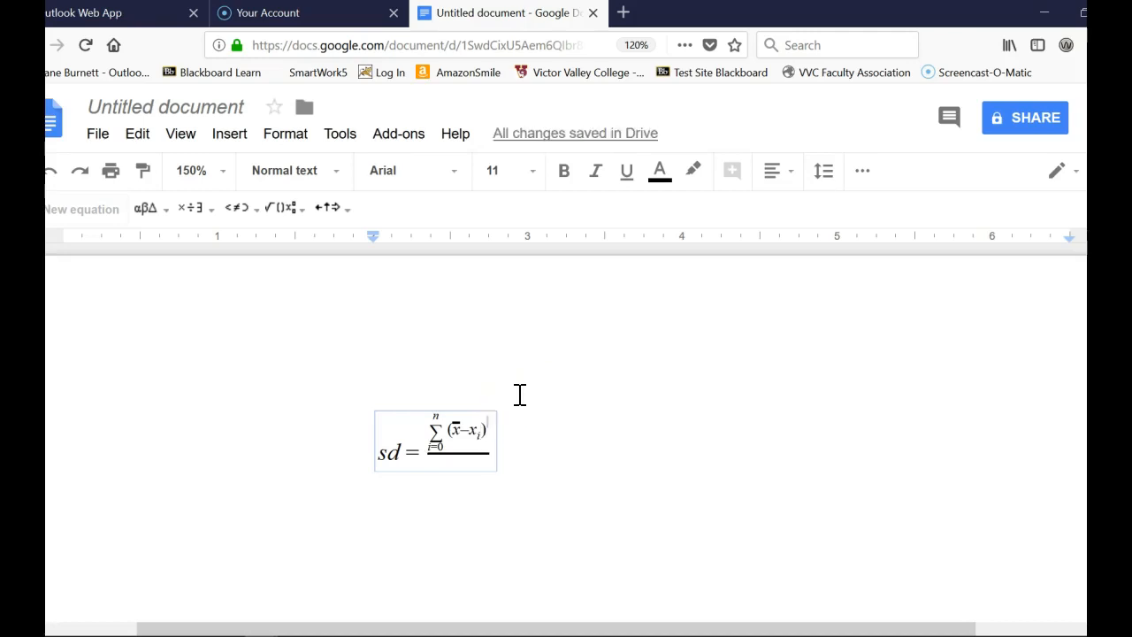
{"action": "type", "text": "2"}
{"action": "key", "text": "Left"}
{"action": "key", "text": "Left"}
{"action": "key", "text": "Left"}
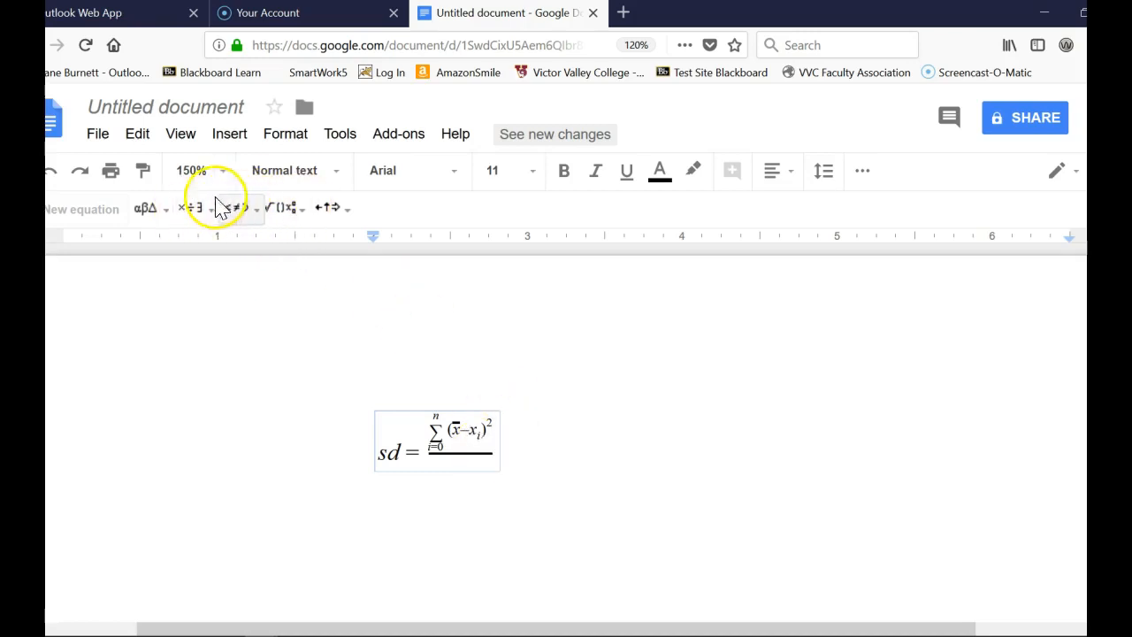
- Enter n-1 as the denominator of the fraction
{"action": "left_click", "coordinate": [463, 471]}
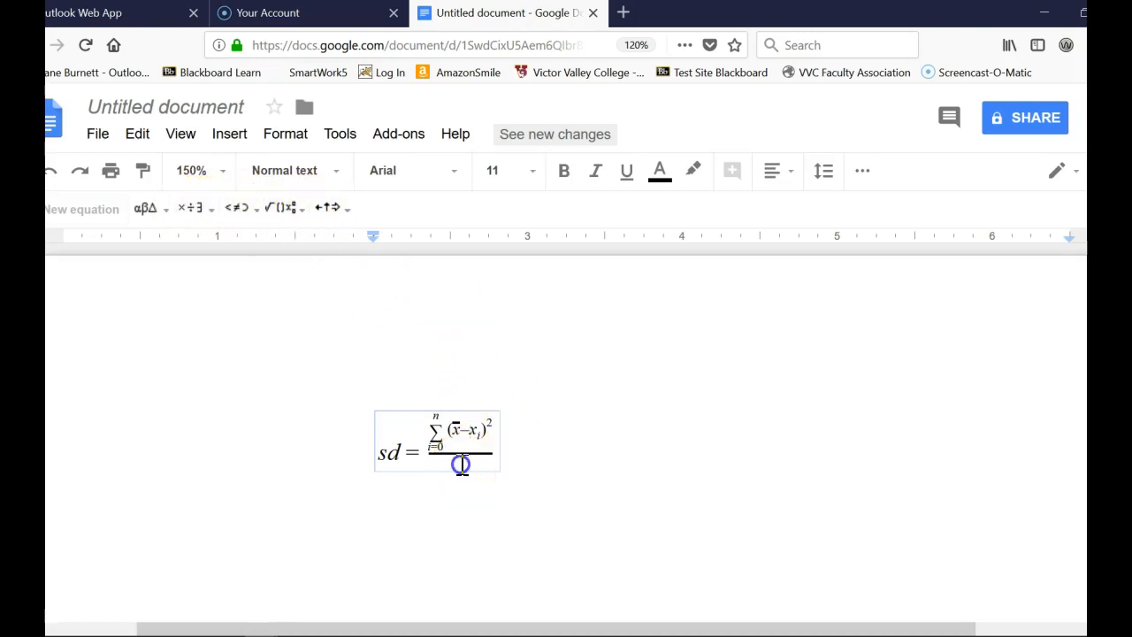
{"action": "type", "text": "n"}
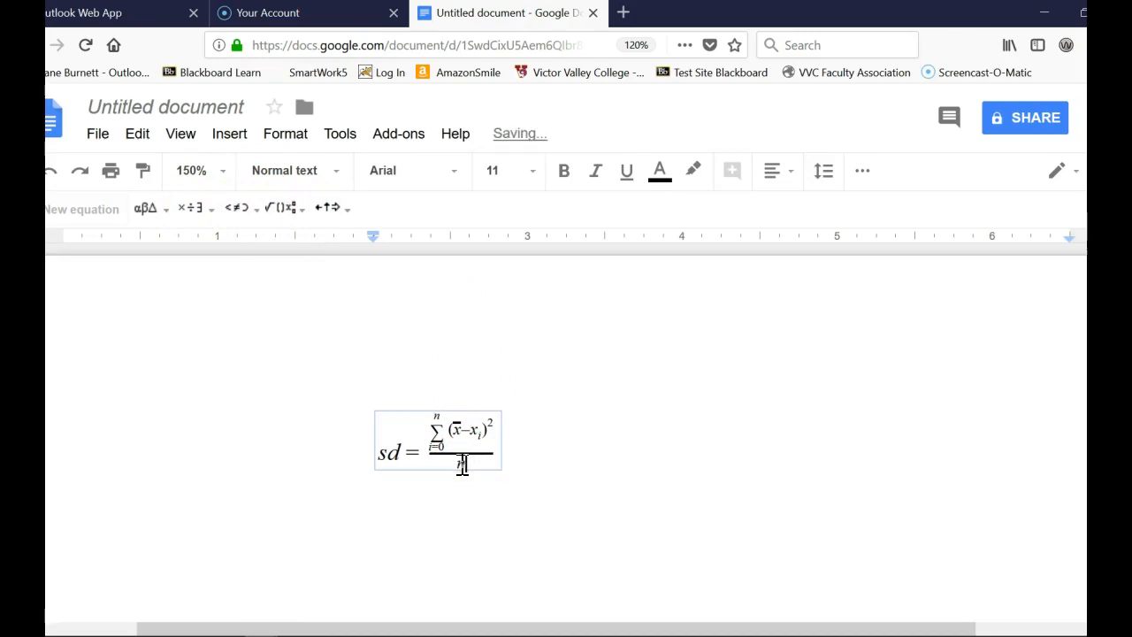
{"action": "type", "text": "-1"}
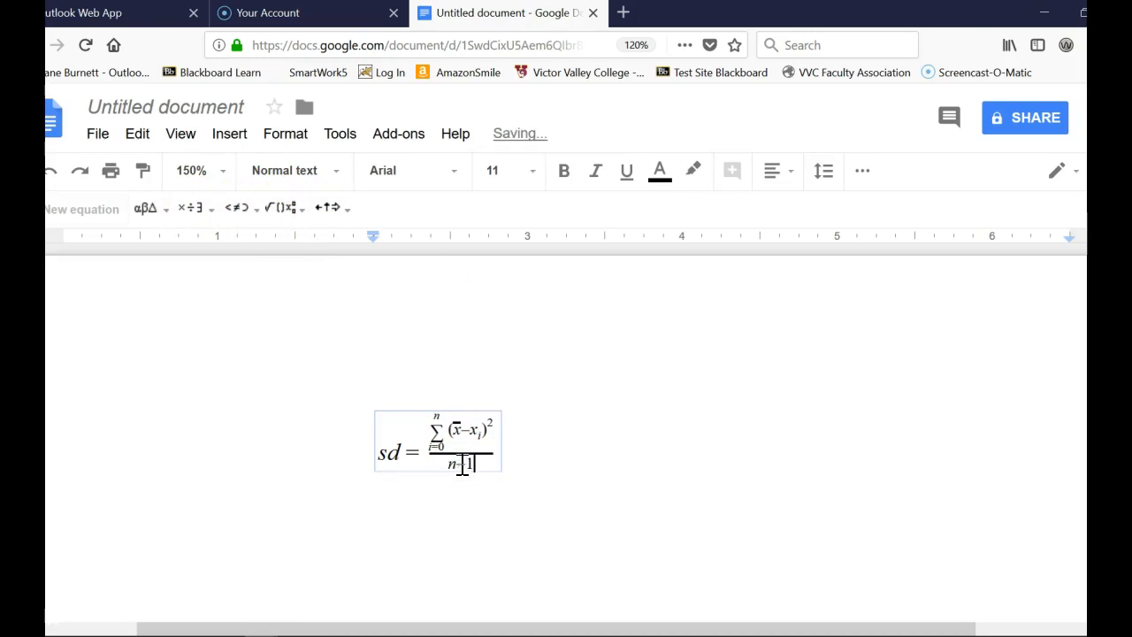